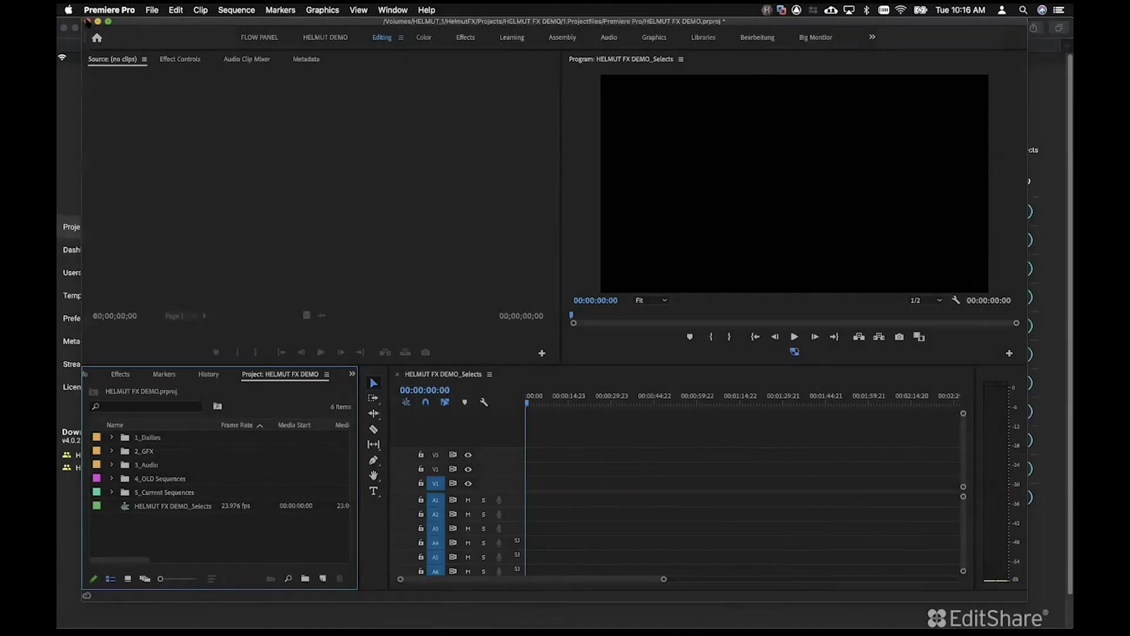
- Close the HELMUT FX DEMO project in Adobe Premiere Pro
left_click(86, 22)
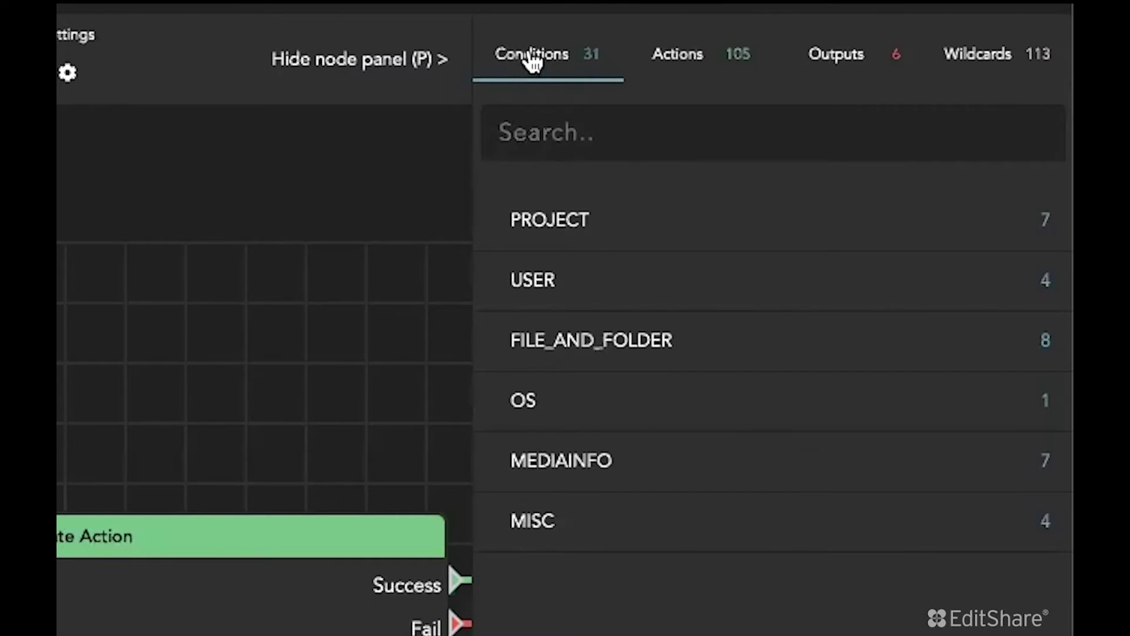
- Show the Helmut4 Export options for ZOOLAND_Selects and list its available profiles
left_click(682, 56)
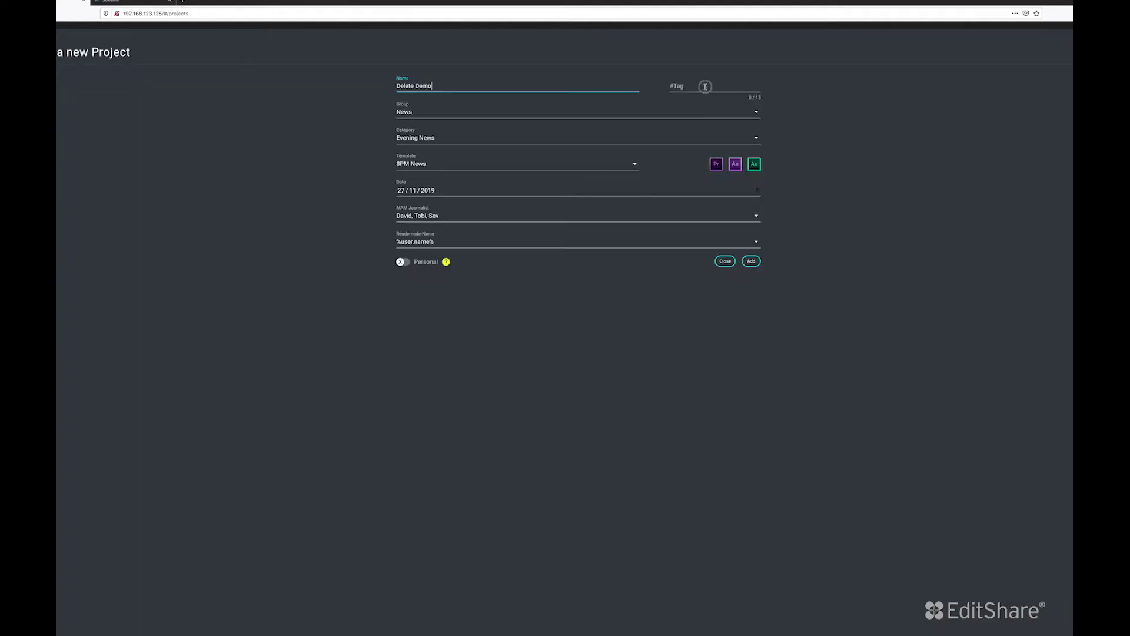
left_click(705, 86)
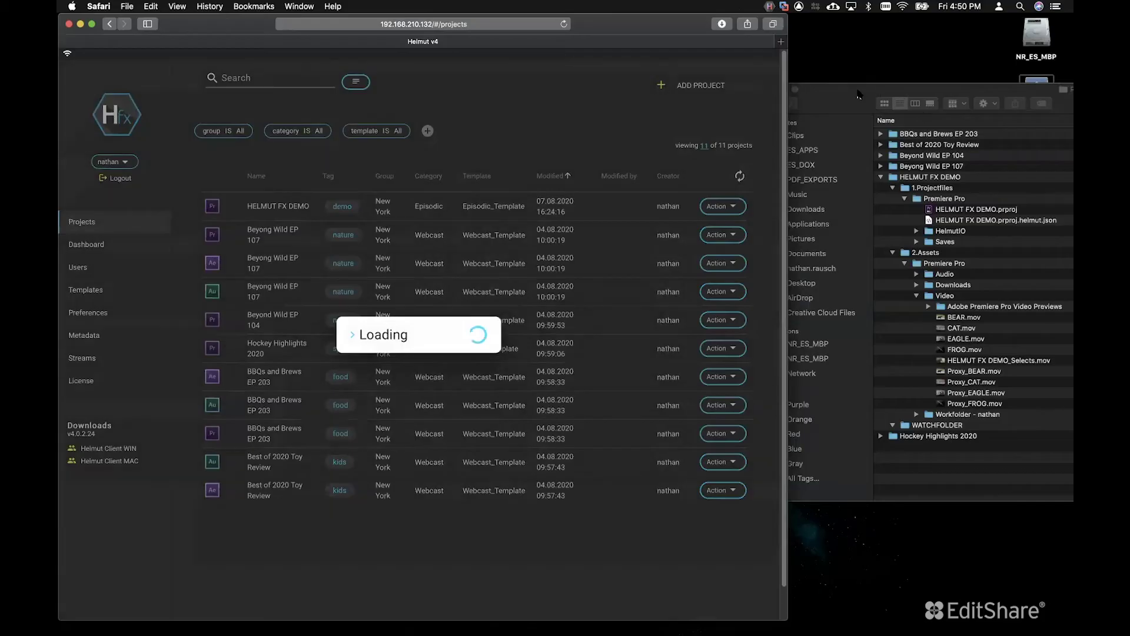
left_click(858, 94)
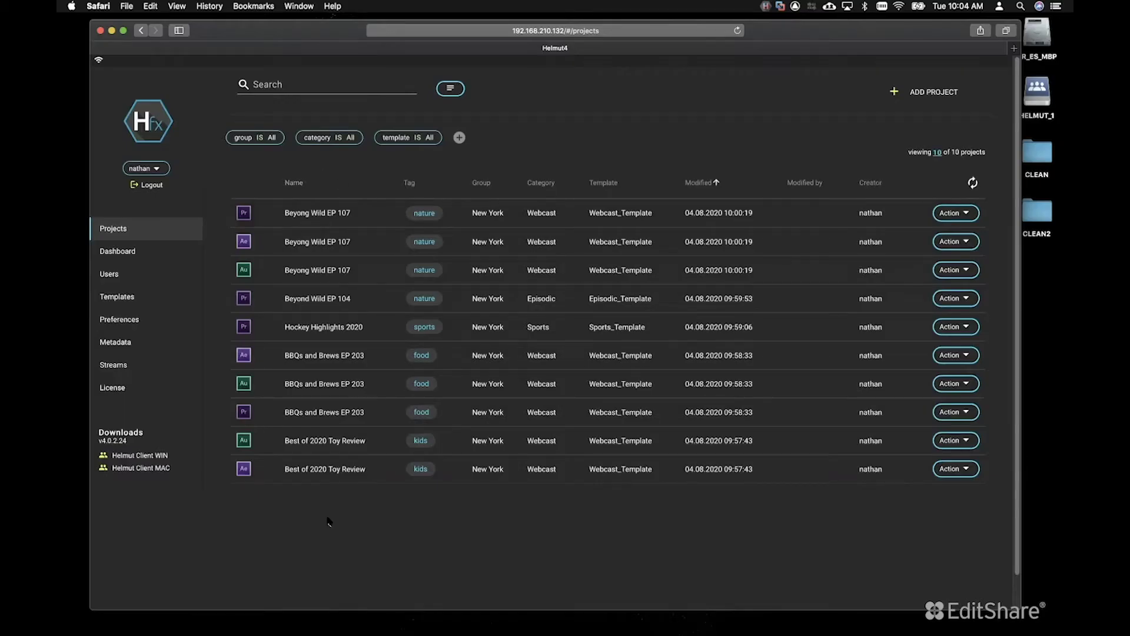
- Add a new project and begin entering its name, HELMUT FX DEMO
left_click(933, 92)
type("HELMU")
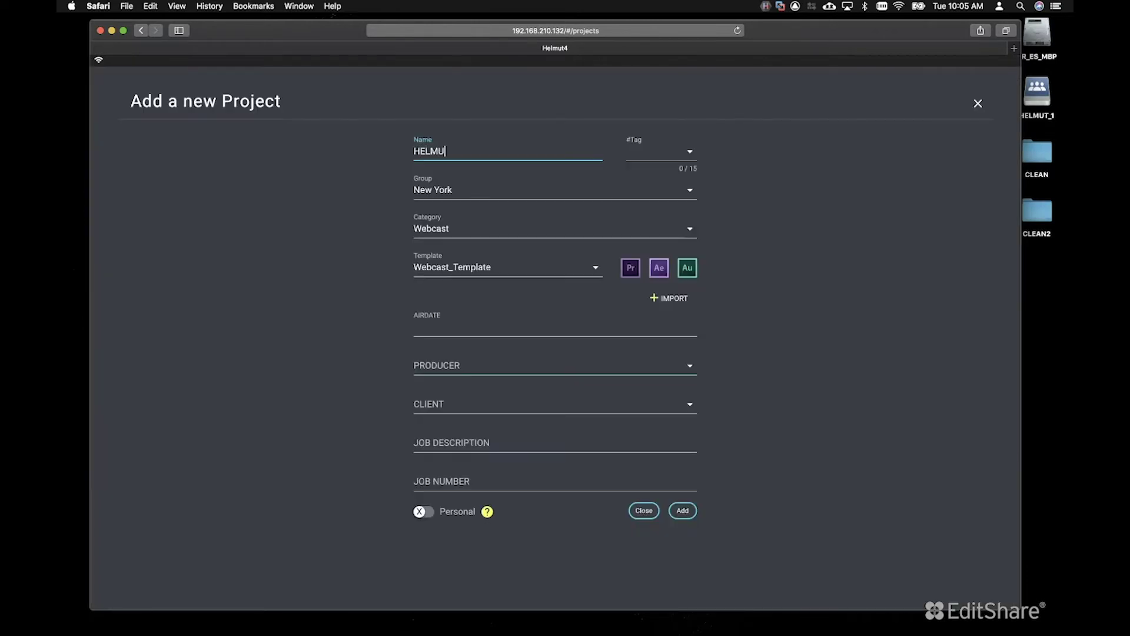
type("T_TR")
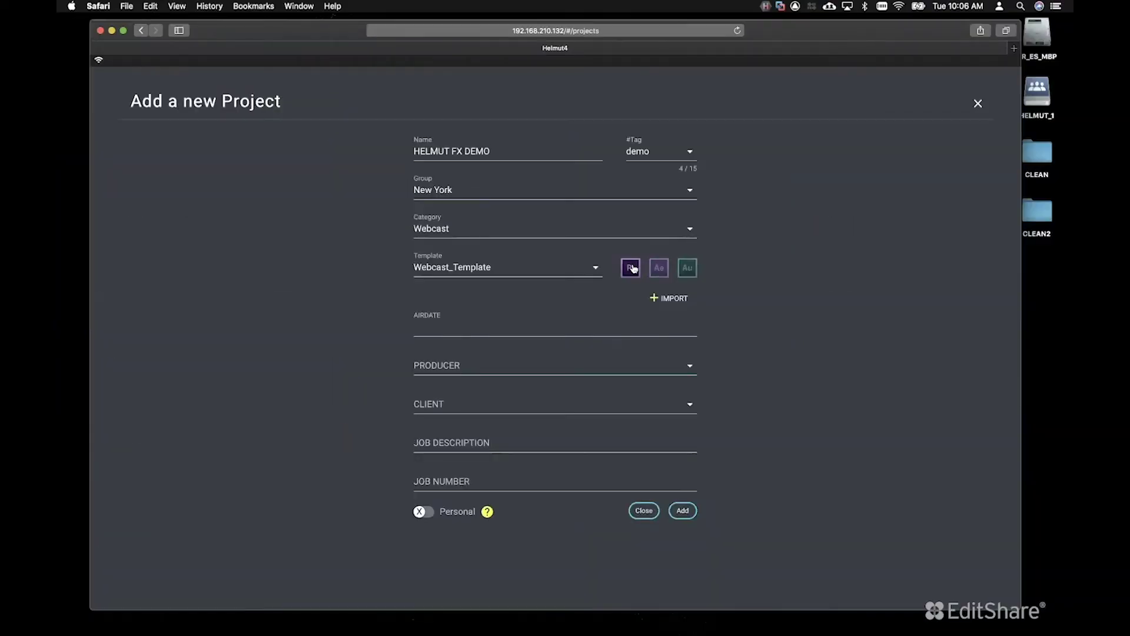
- Make the project Episodic, open HELMUT FX DEMO, and filter streams to CONNECTED triggers
left_click(493, 229)
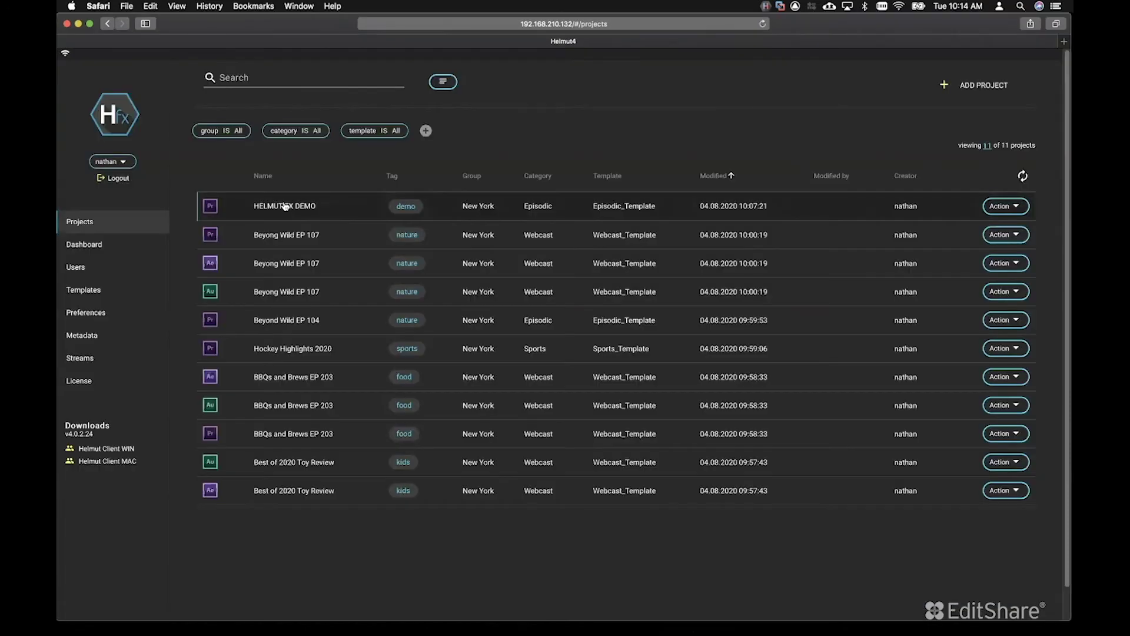
double_click(285, 206)
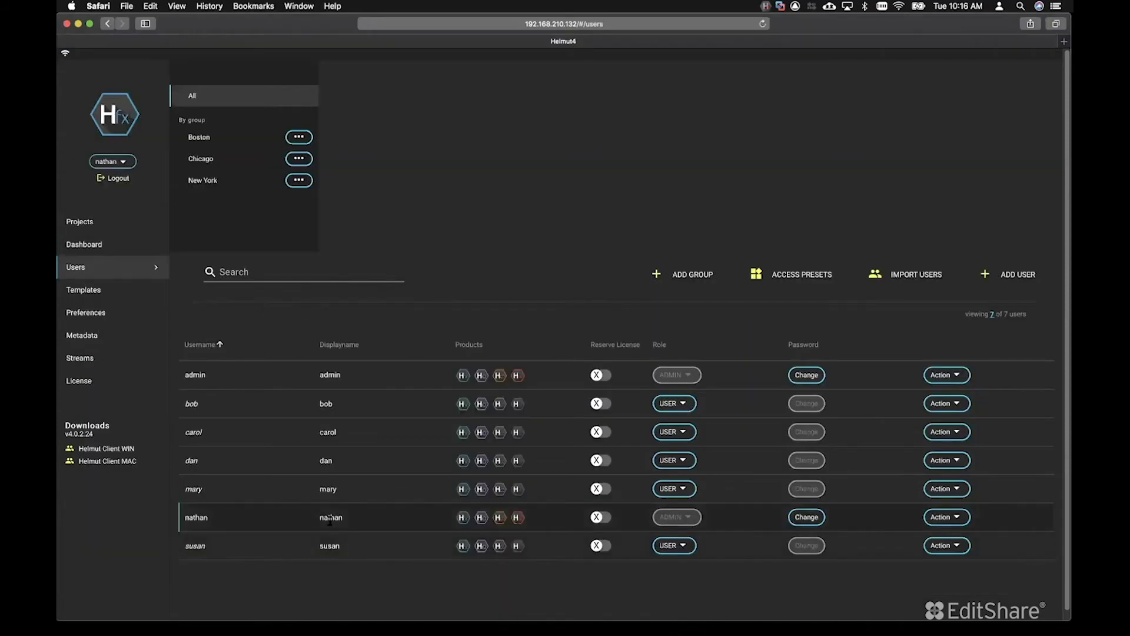
left_click(241, 246)
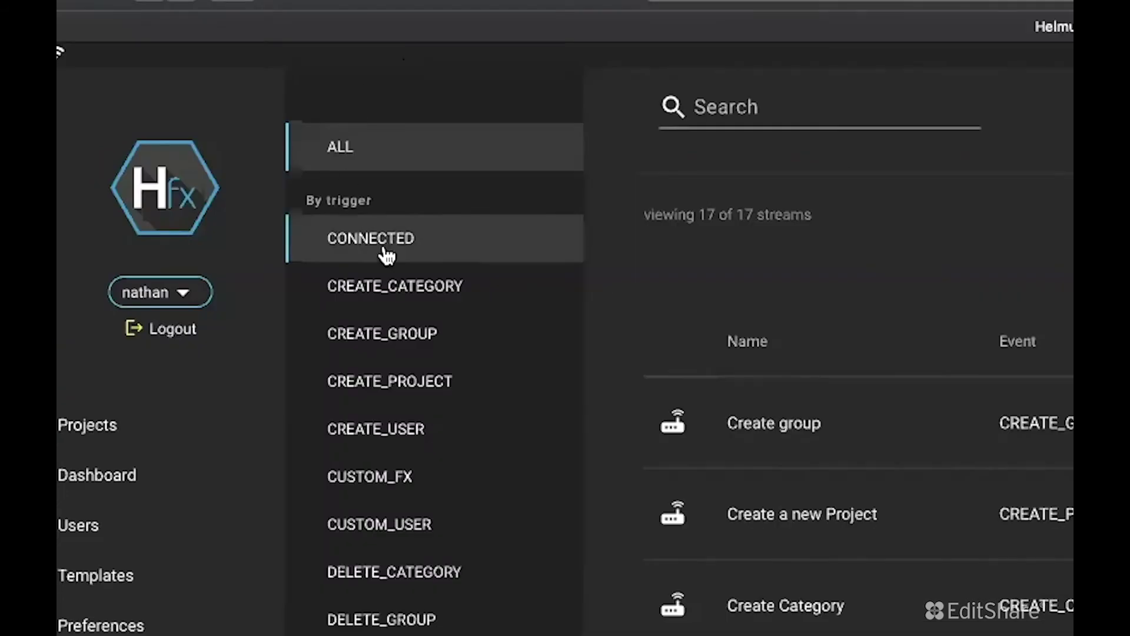
left_click(388, 245)
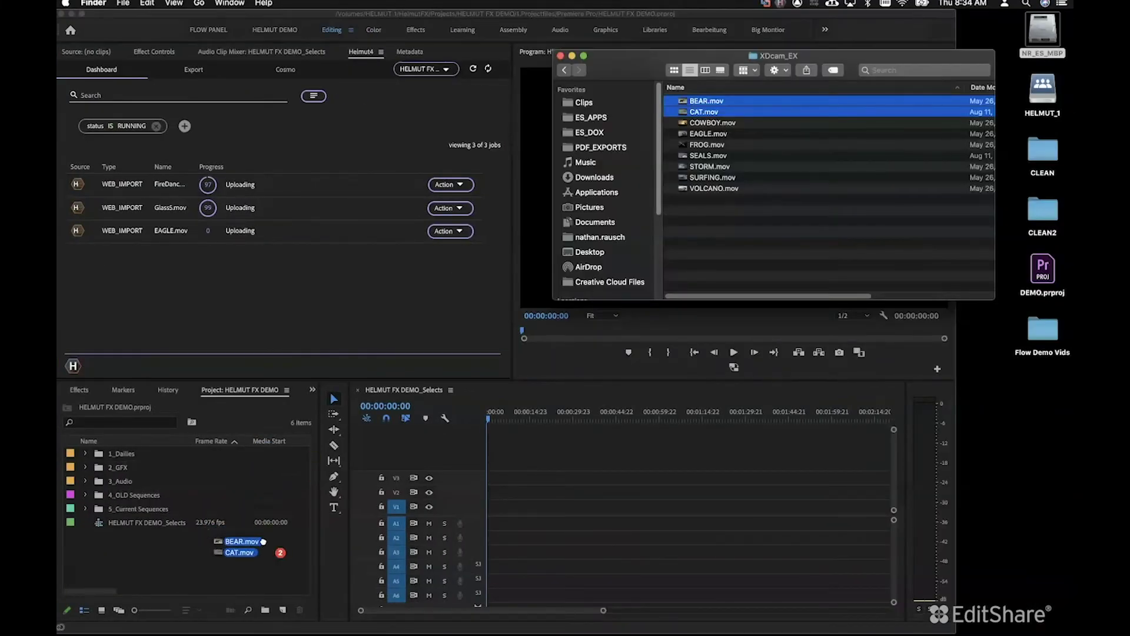
- Add the BEAR.mov and CAT.mov clips to the HELMUT FX DEMO project
left_click_drag(250, 547, 492, 506)
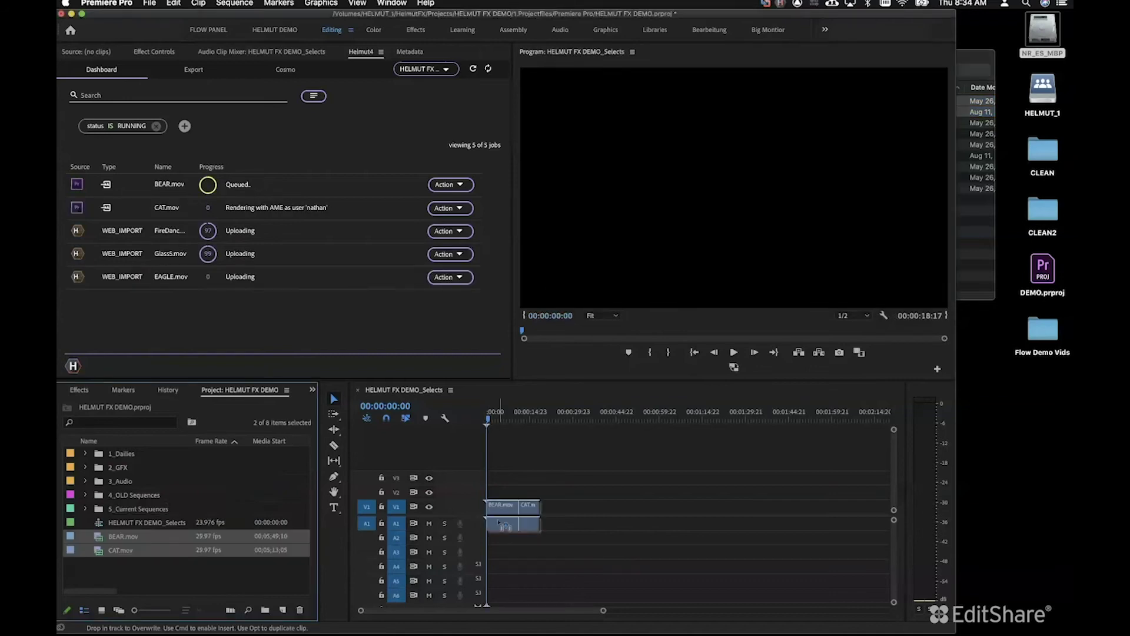
left_click(503, 419)
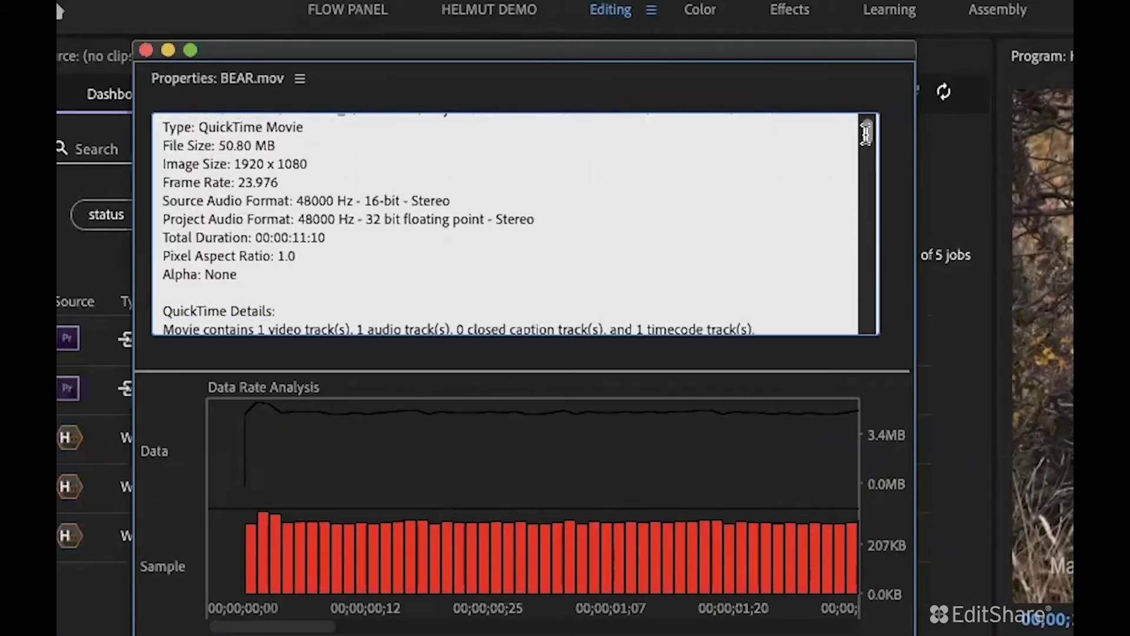
left_click_drag(864, 125, 863, 227)
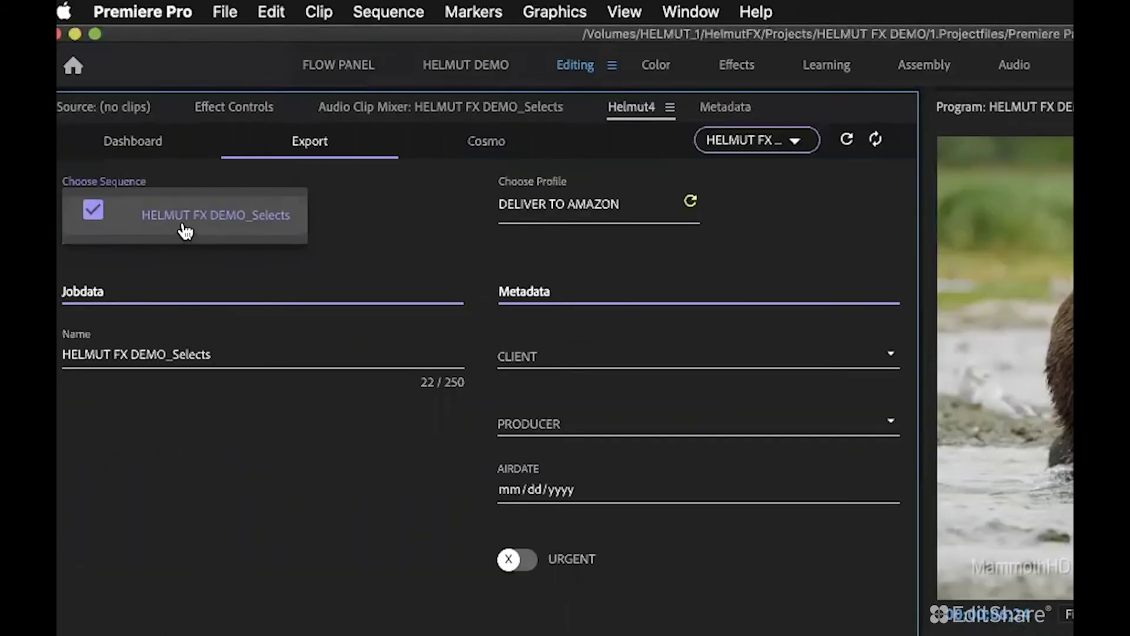
- Export HELMUT FX DEMO_Selects for producer review: client DISCOVERY, producer DAVID, no air date
left_click(581, 288)
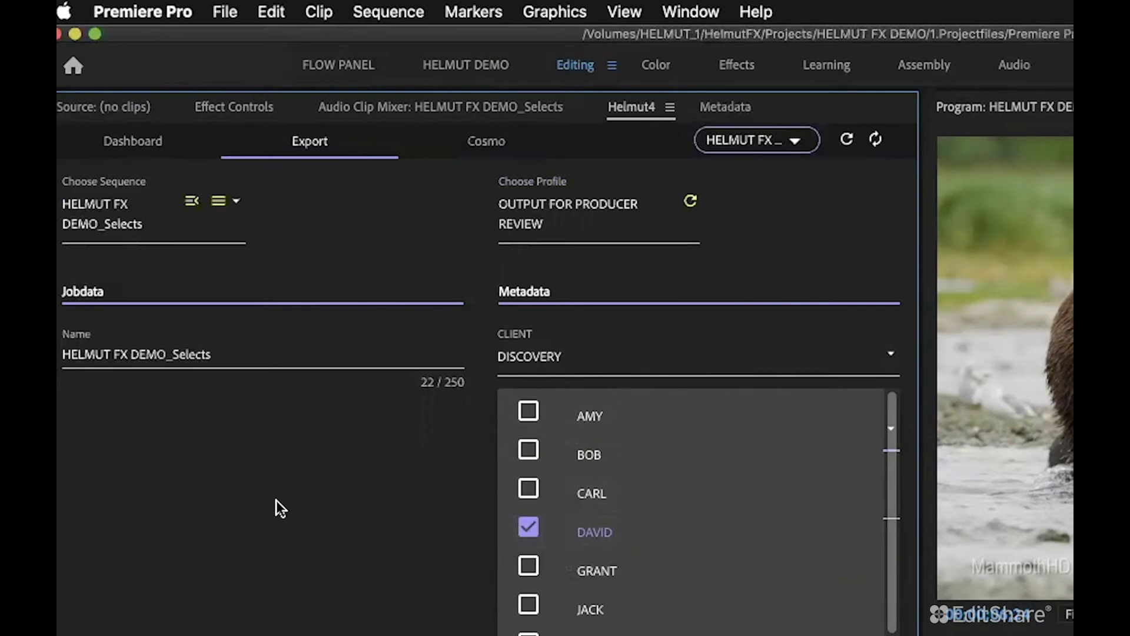
left_click(418, 499)
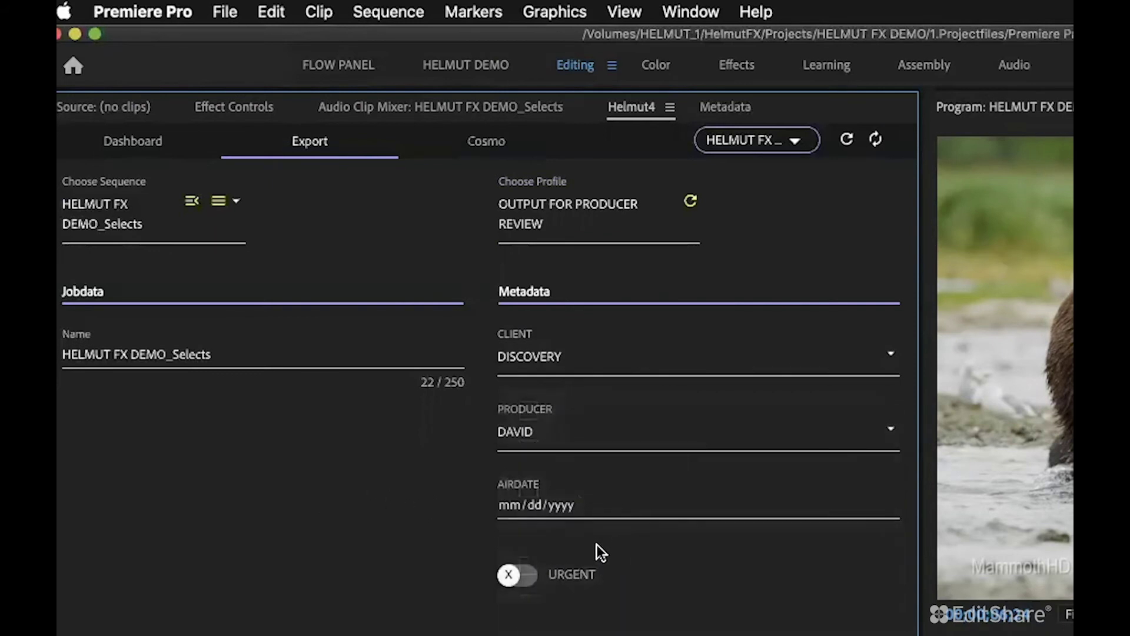
left_click(565, 504)
left_click(516, 575)
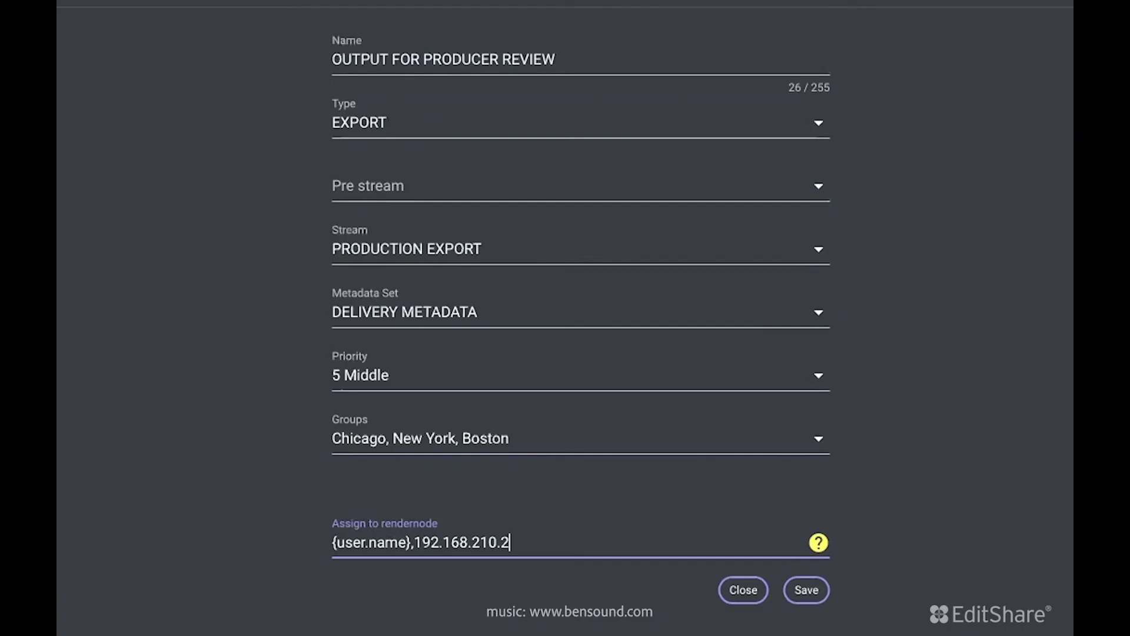
- Clear the fixed rendernode IP and create a TUESDAY NEW MEDIA folder
type("00")
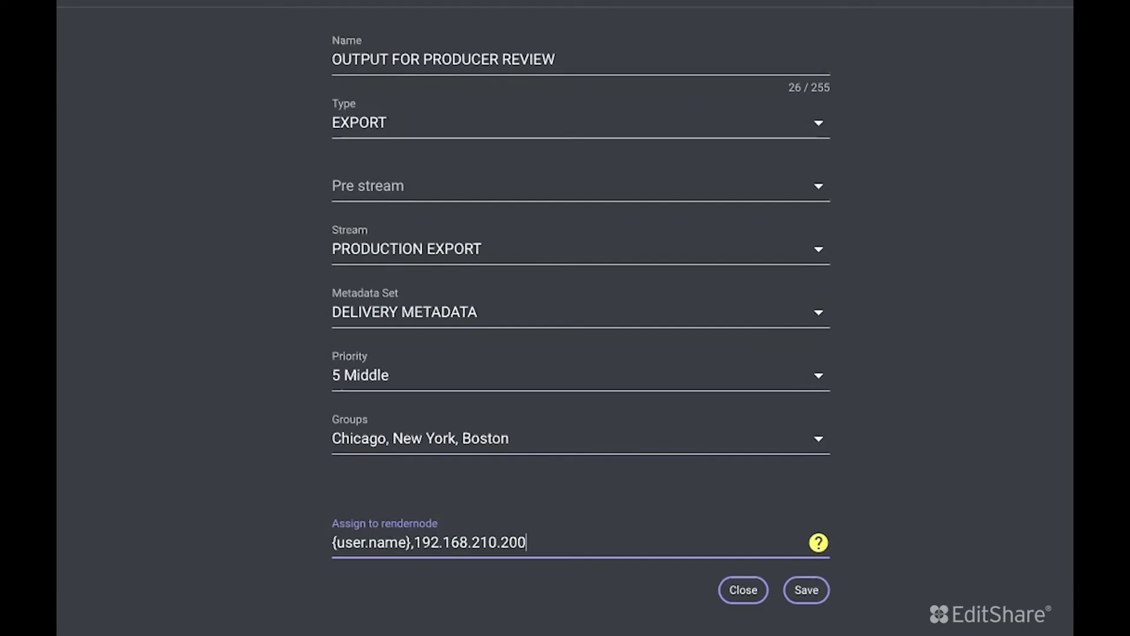
key("BackSpace")
key("BackSpace")
key("BackSpace")
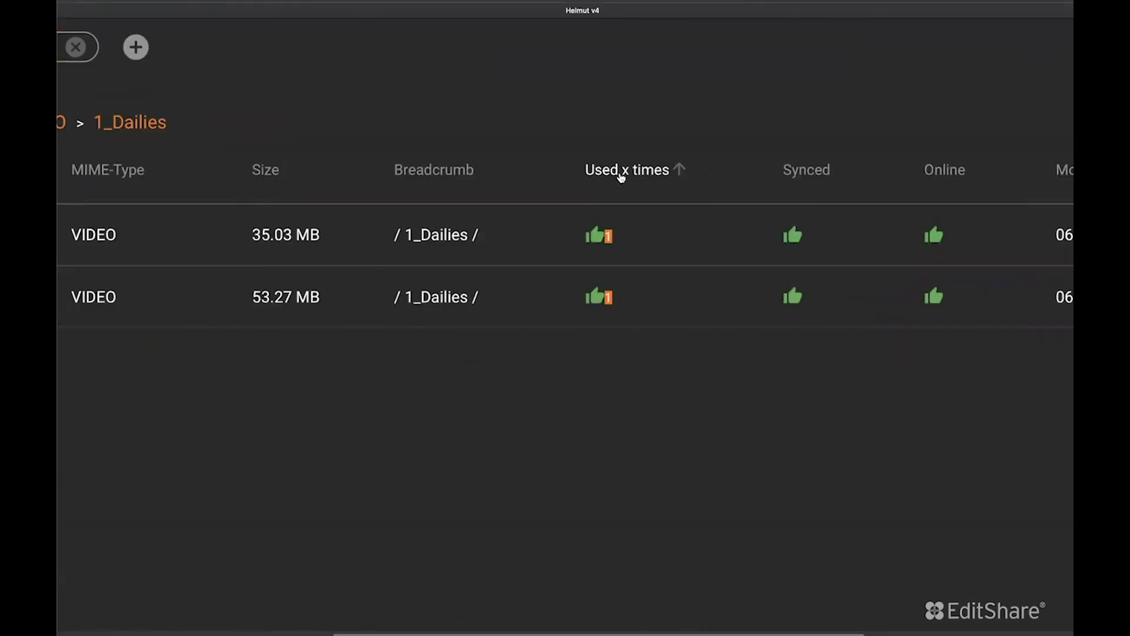
left_click(894, 38)
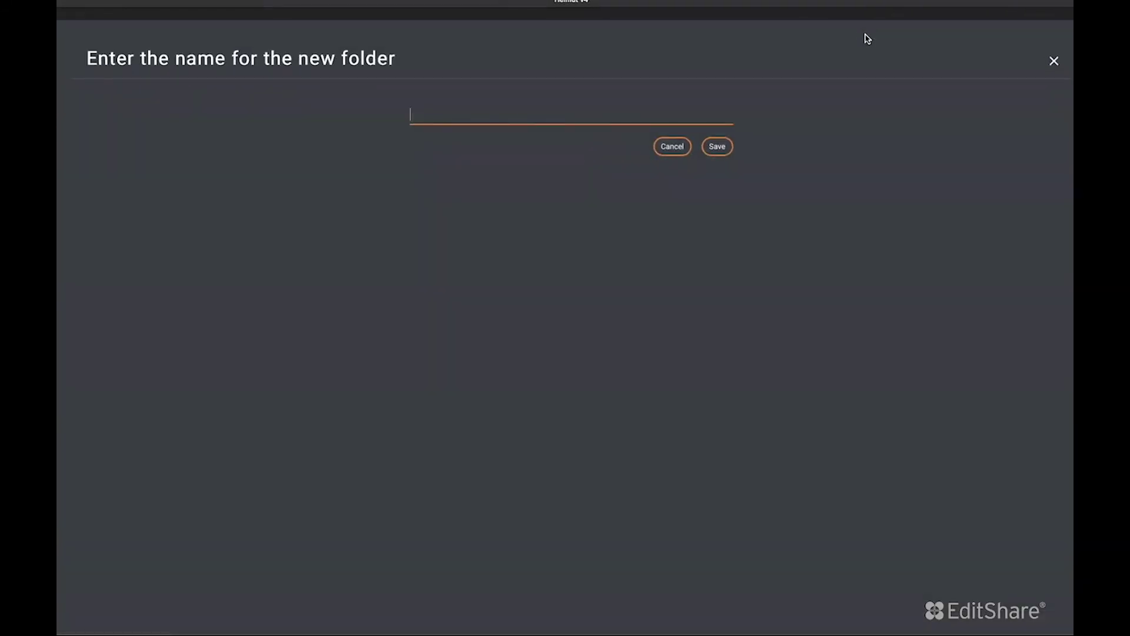
type("TUESDAY NEW MEDIA")
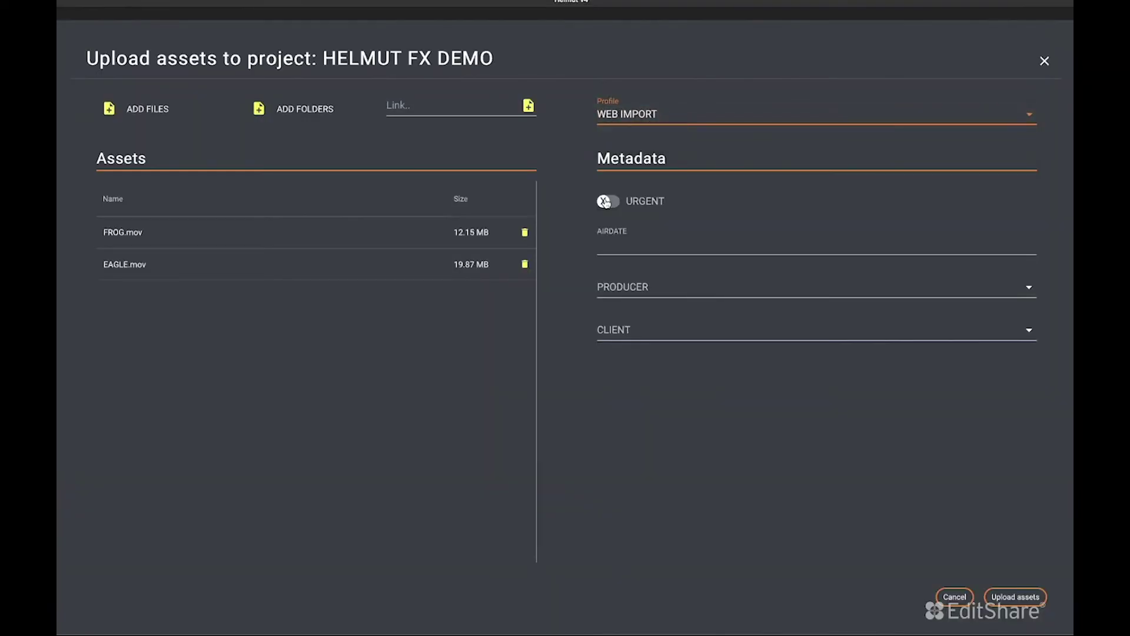
- Mark the FROG.mov and EAGLE.mov upload as URGENT and choose its producer
left_click(607, 202)
left_click(714, 251)
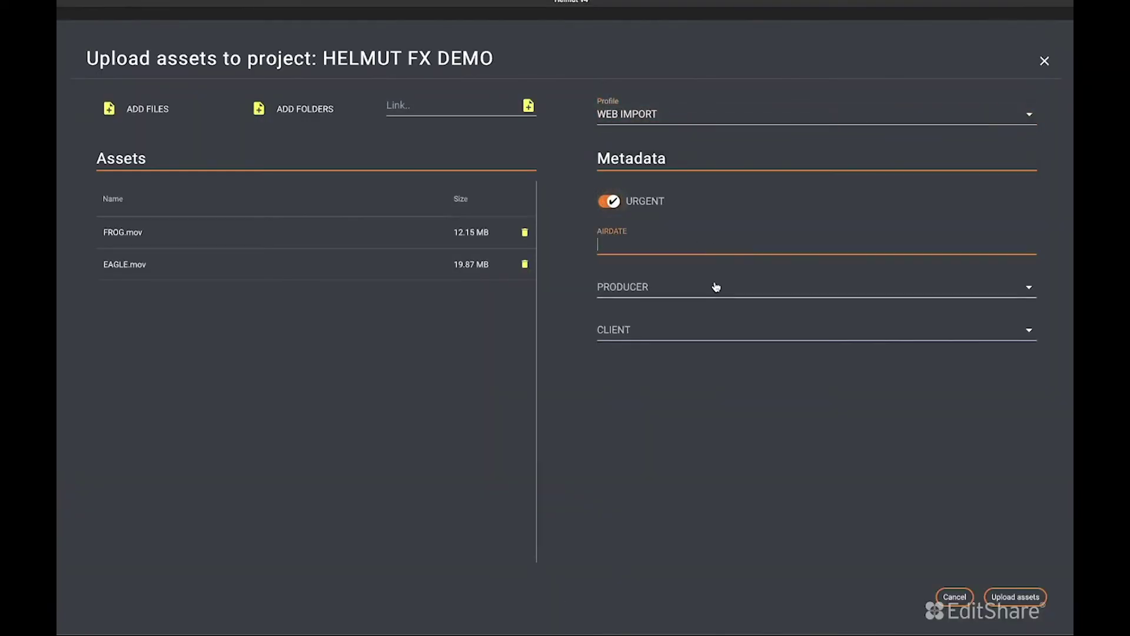
left_click(716, 287)
left_click(612, 385)
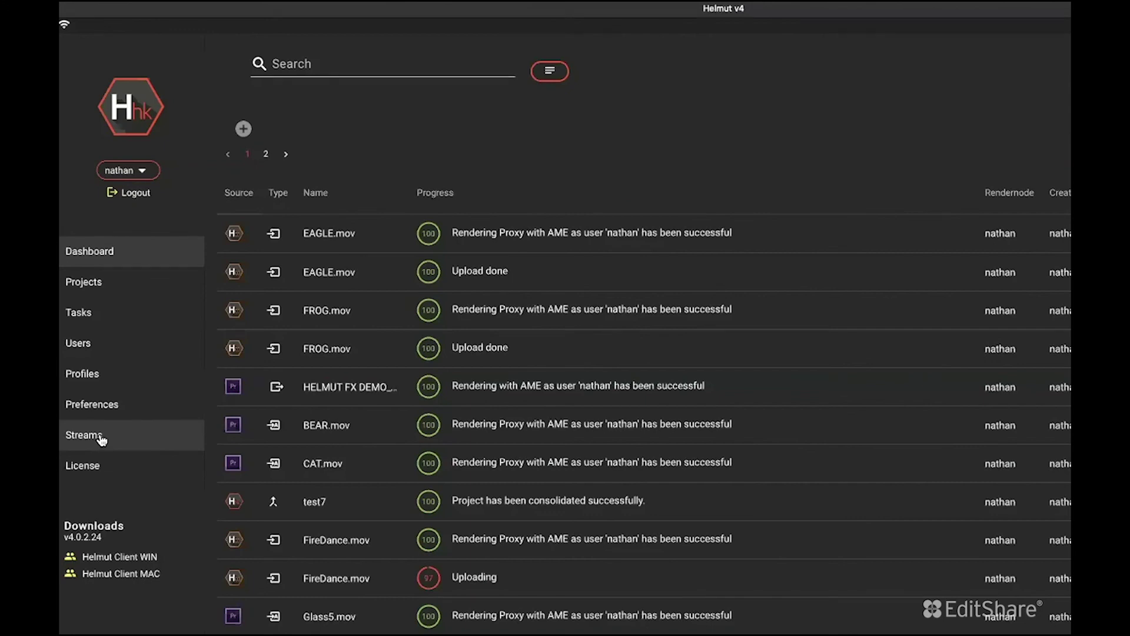
- Open the automation Streams list in Housekeeper's sidebar
left_click(102, 439)
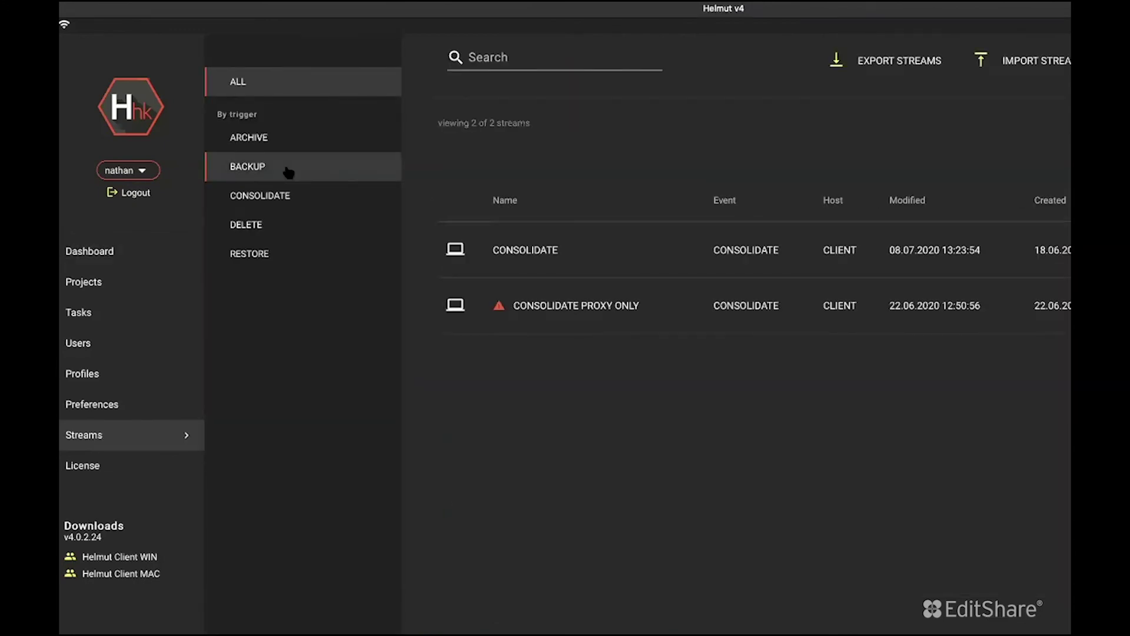